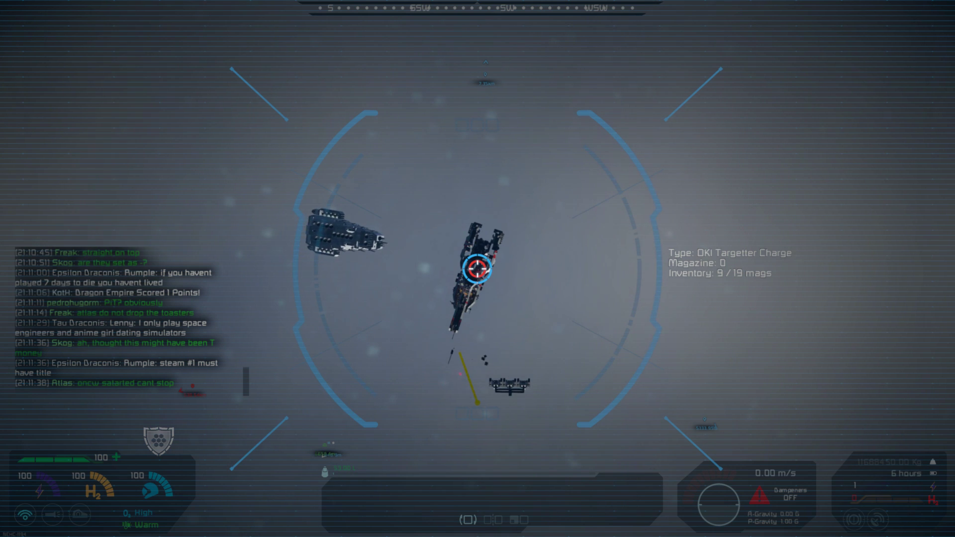
Send team-chat messages 'pedro', a stream message, 'hes going down' and 'omg its coming lol'.
key(Return)
text(ro)
key(Return)
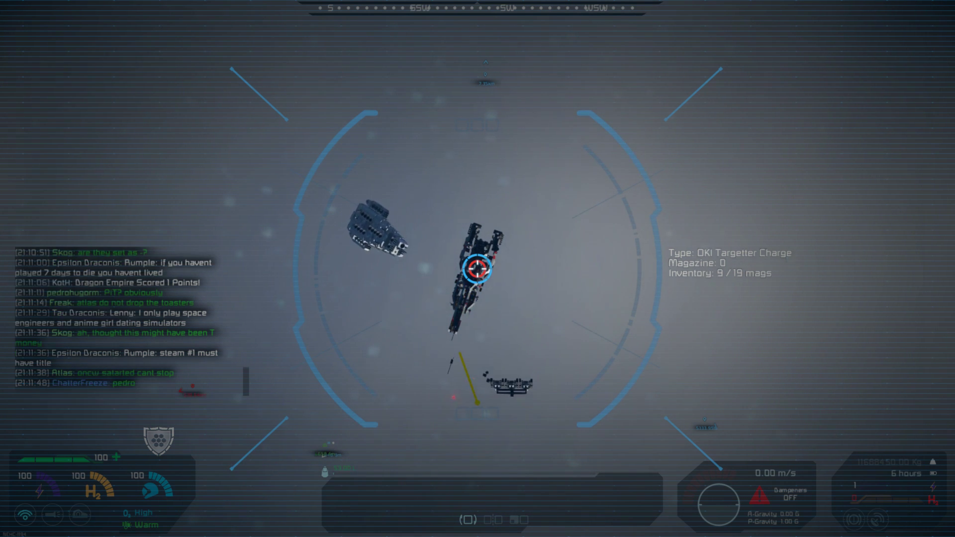
key(Return)
text(watch him die on my s)
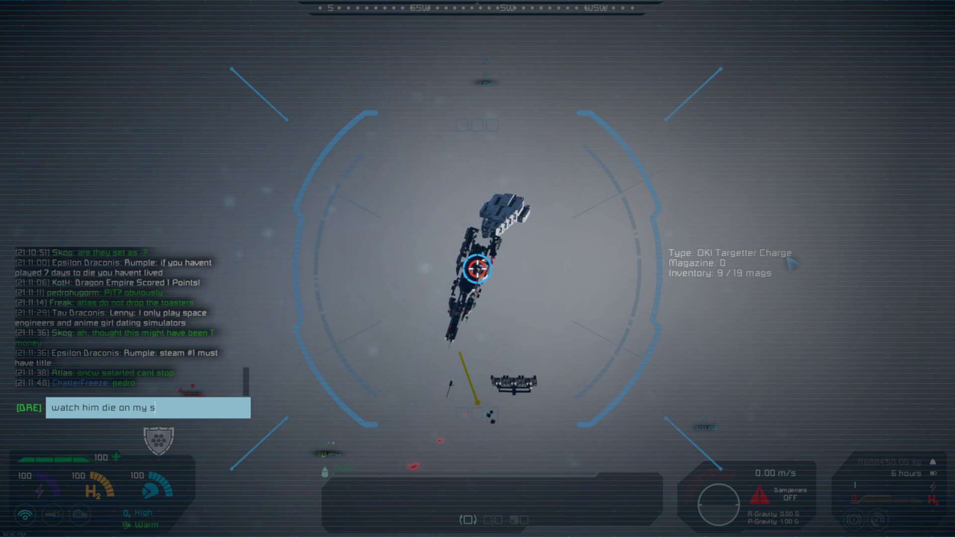
text(m)
key(Return)
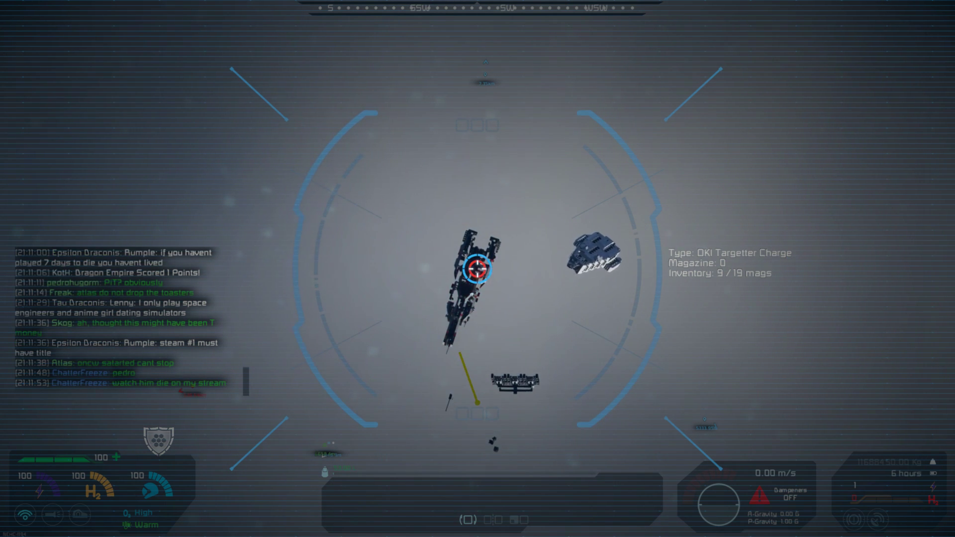
key(Return)
text(hes going dow)
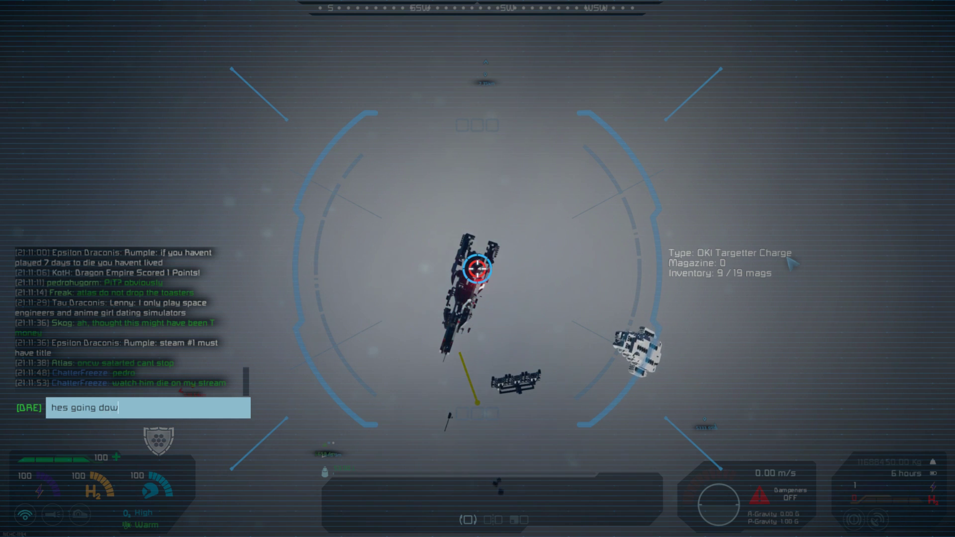
text(n)
key(Return)
key(Return)
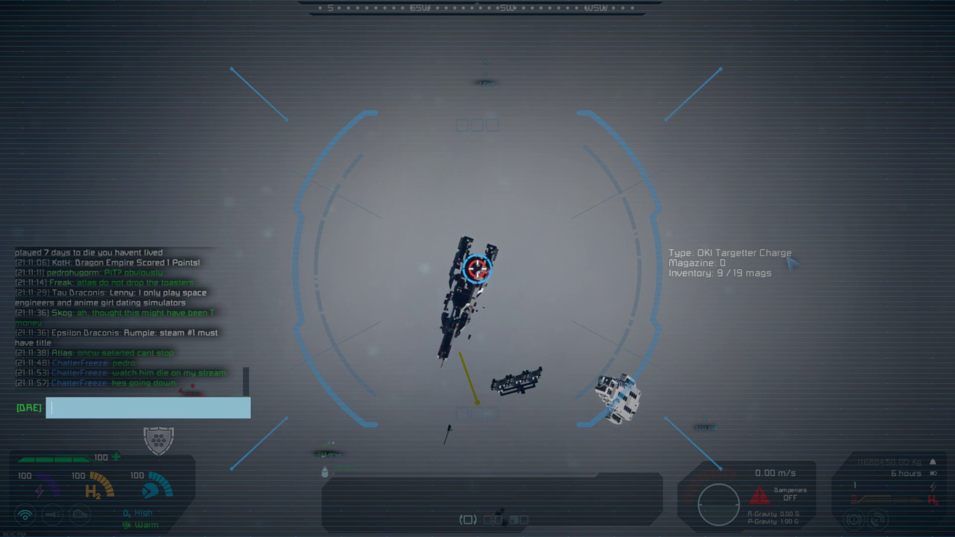
text(!!!!)
key(Return)
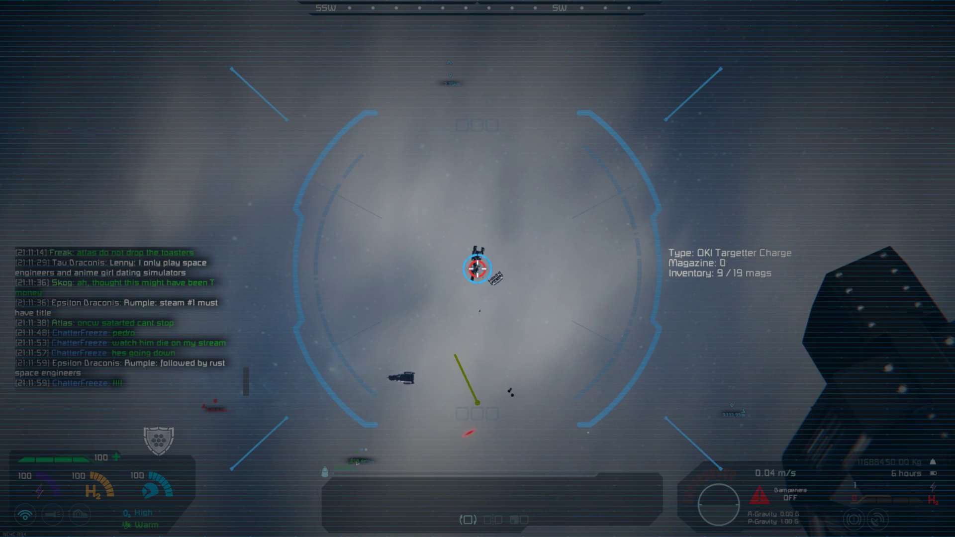
key(Return)
text(t)
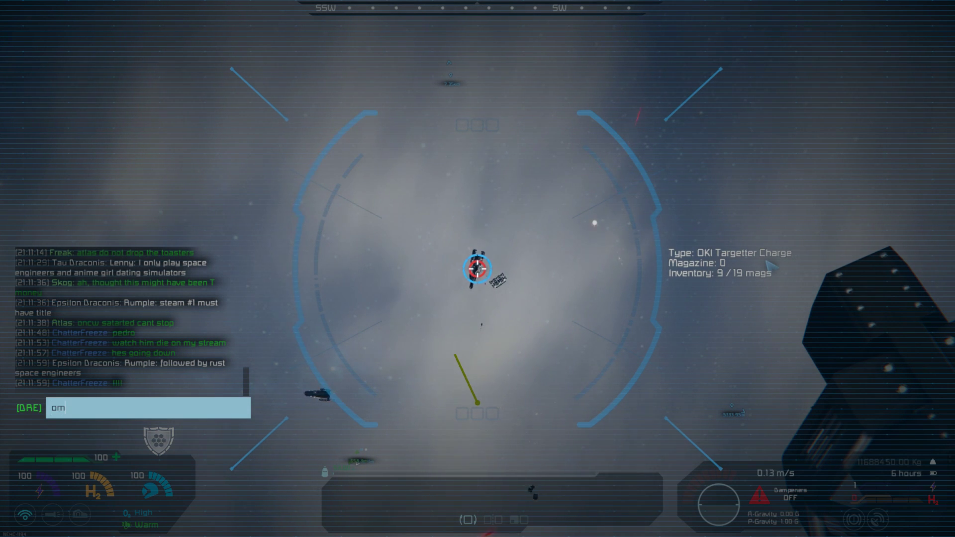
text( lol)
key(Return)
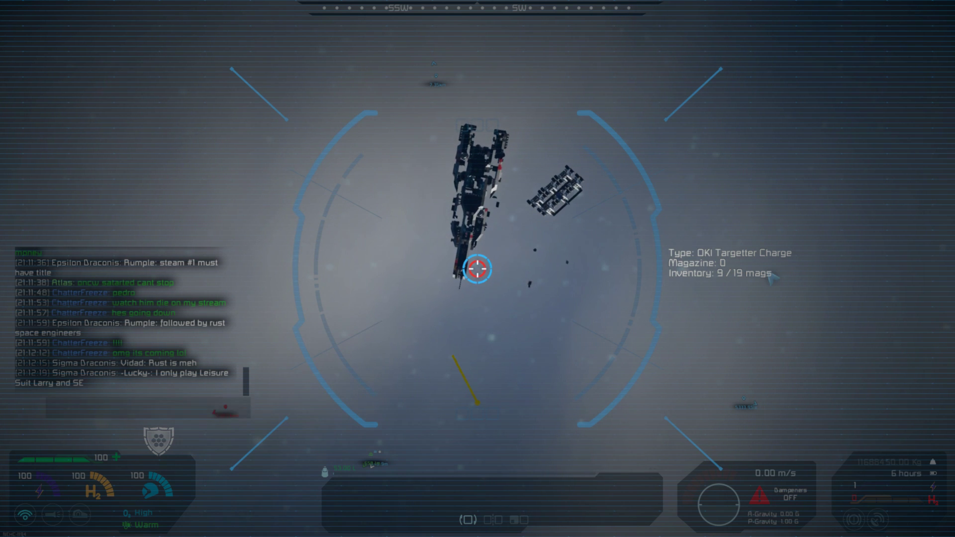
Switch chat to the global channel with /g and send 'lol'.
key(Return)
text(/g)
key(Return)
key(Return)
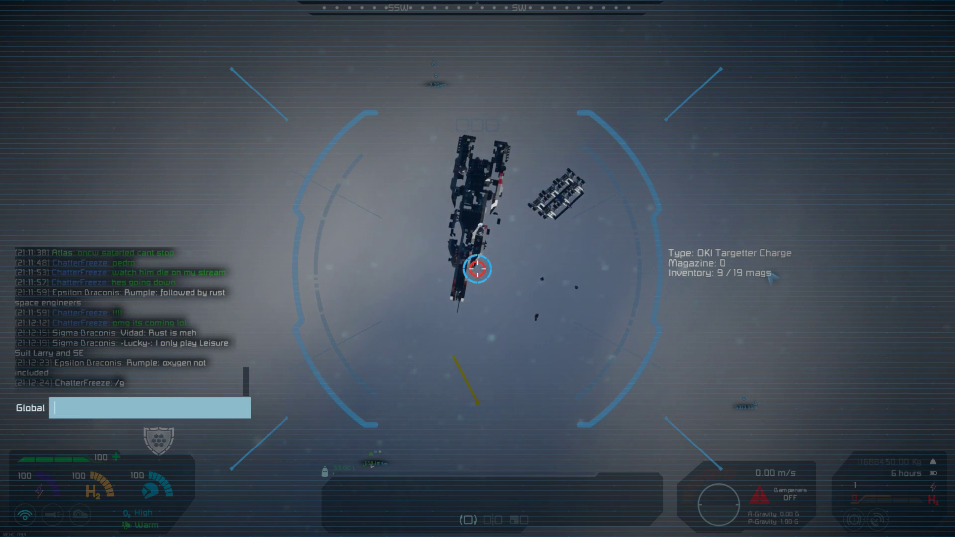
text(lol)
key(Return)
key(Return)
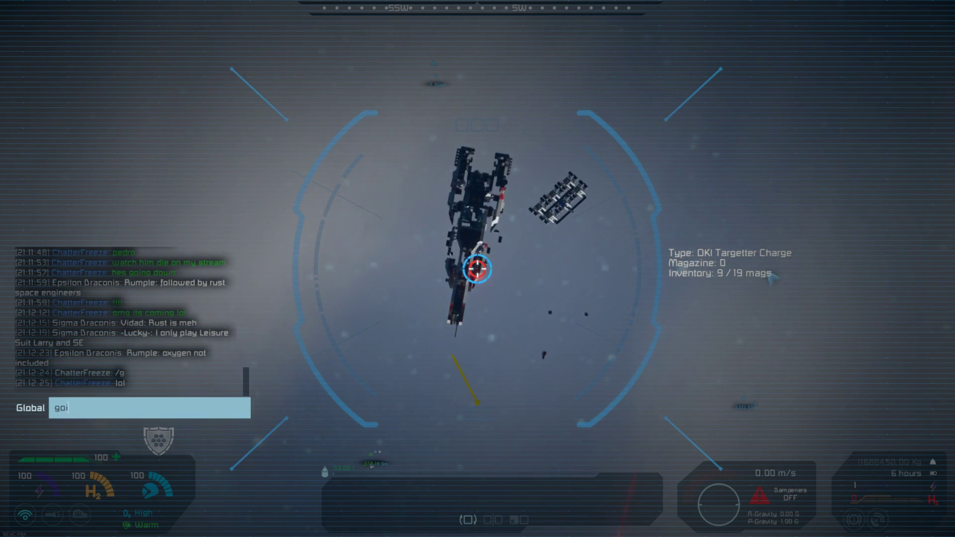
text(ooooo)
text(wwwn)
key(Return)
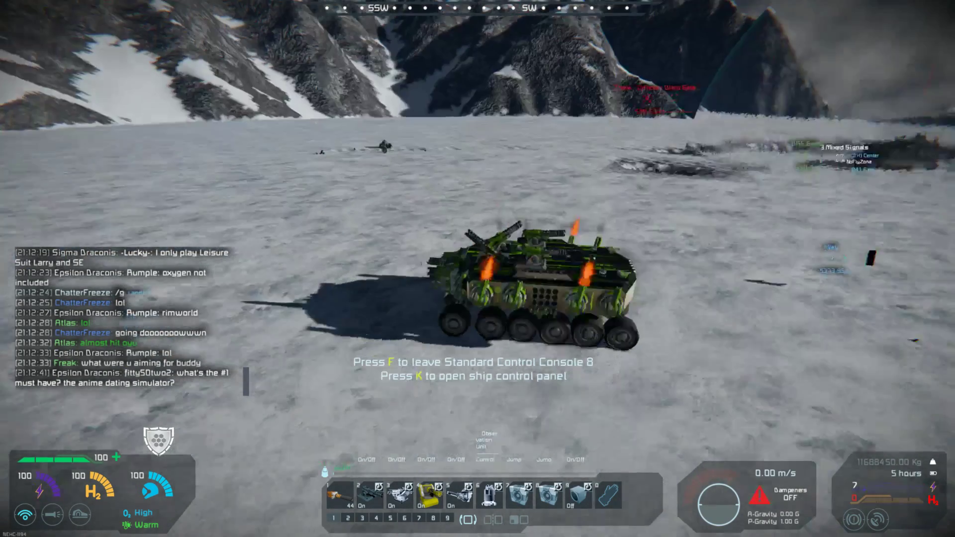
scroll(522, 299, up, 3)
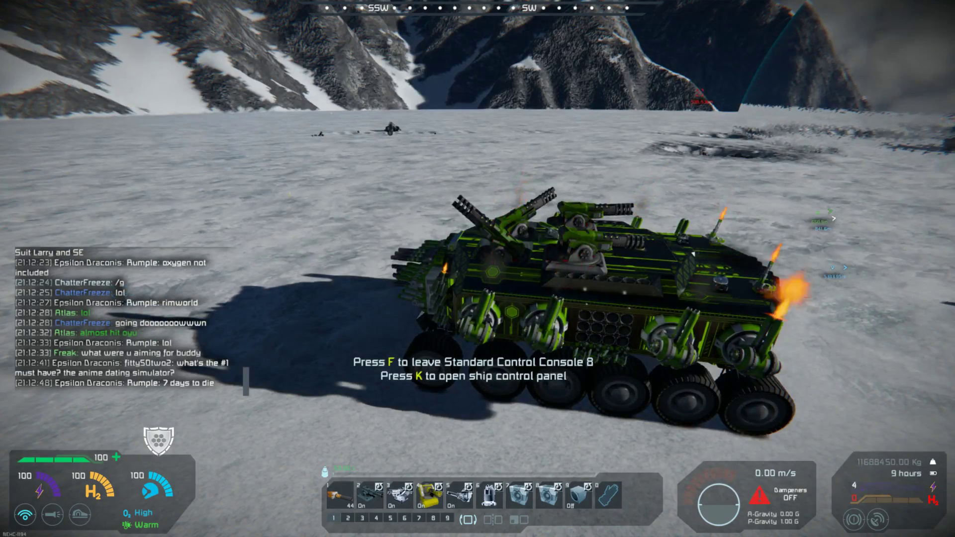
scroll(477, 269, down, 5)
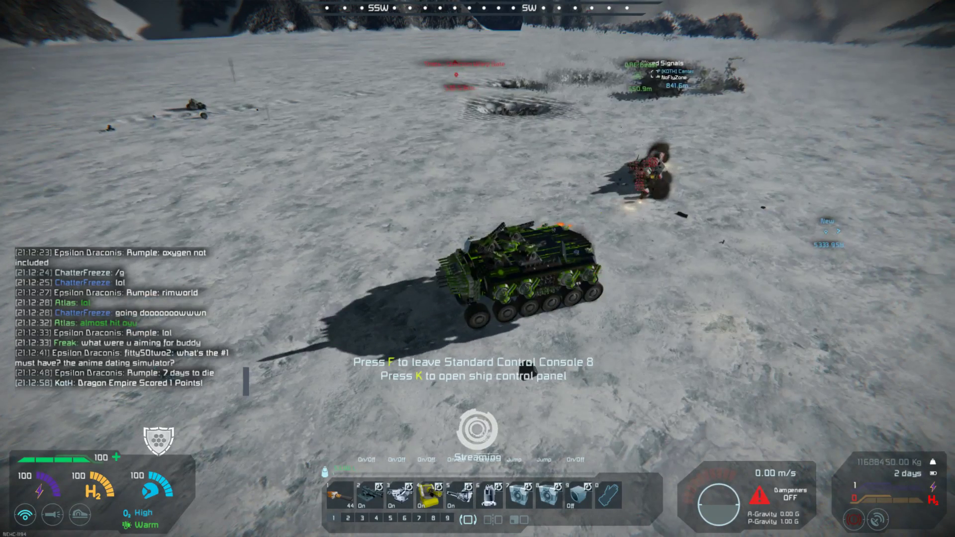
Fire two volleys from the tank's guns at the distant burning enemy vehicle.
click(478, 269)
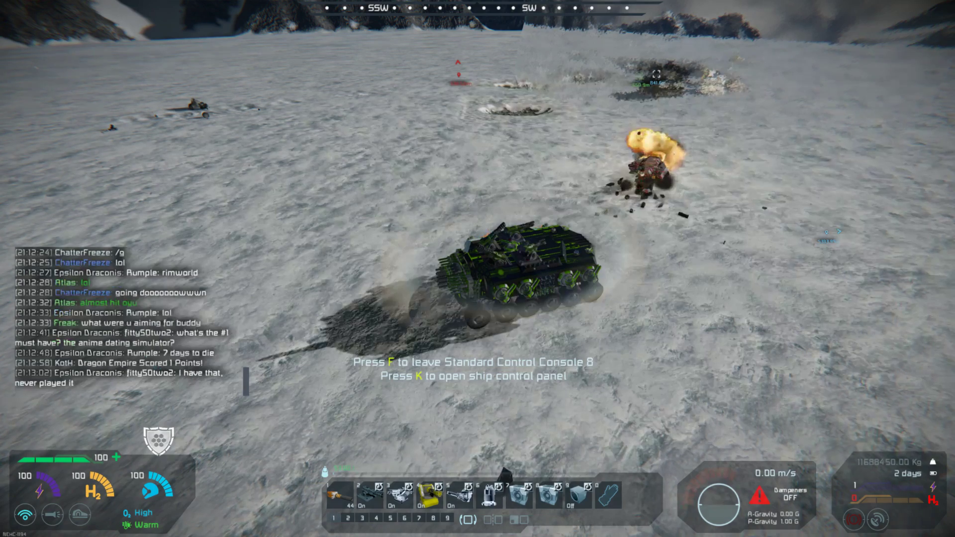
click(478, 269)
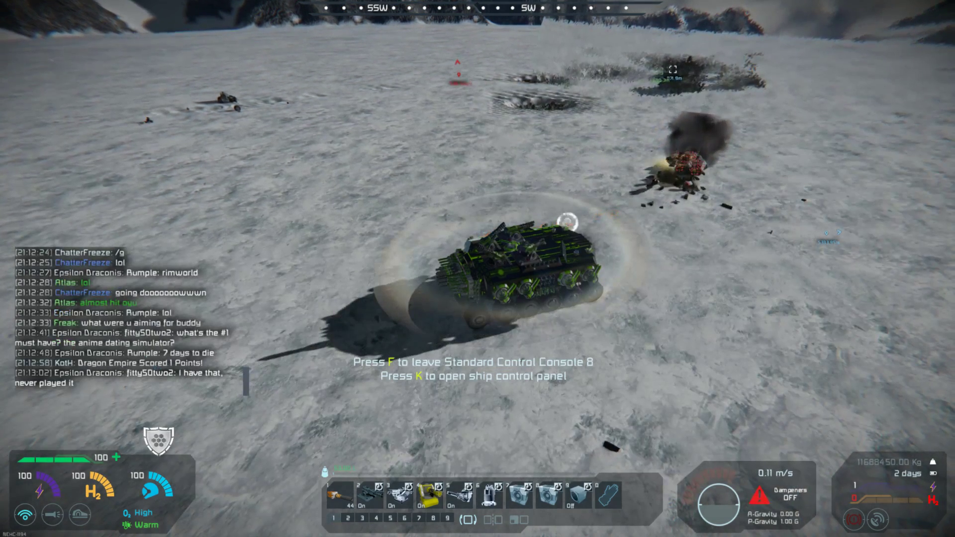